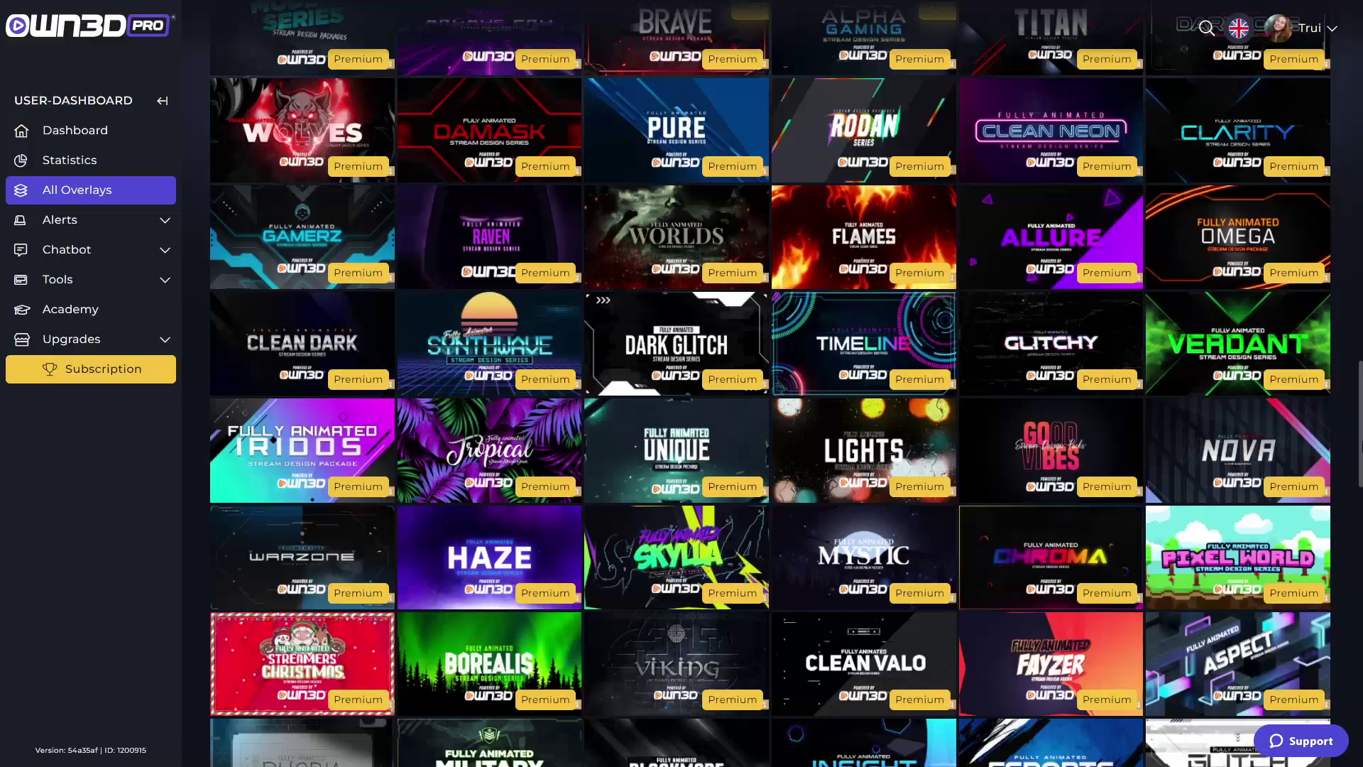
# Add the existing Webcam1 capture device to Scene 7.
pyautogui.scroll(-4, 770, 383)
pyautogui.scroll(-2, 770, 384)
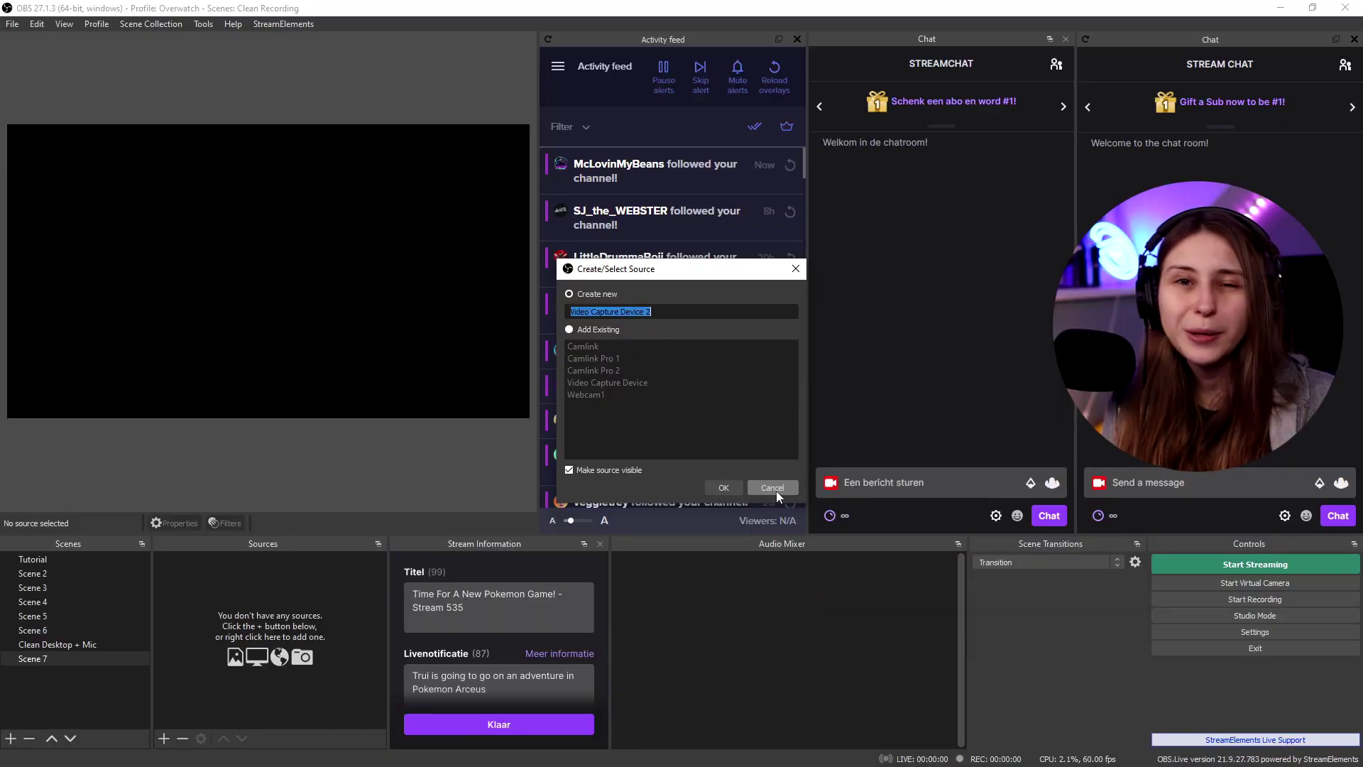
pyautogui.click(611, 394)
pyautogui.click(727, 490)
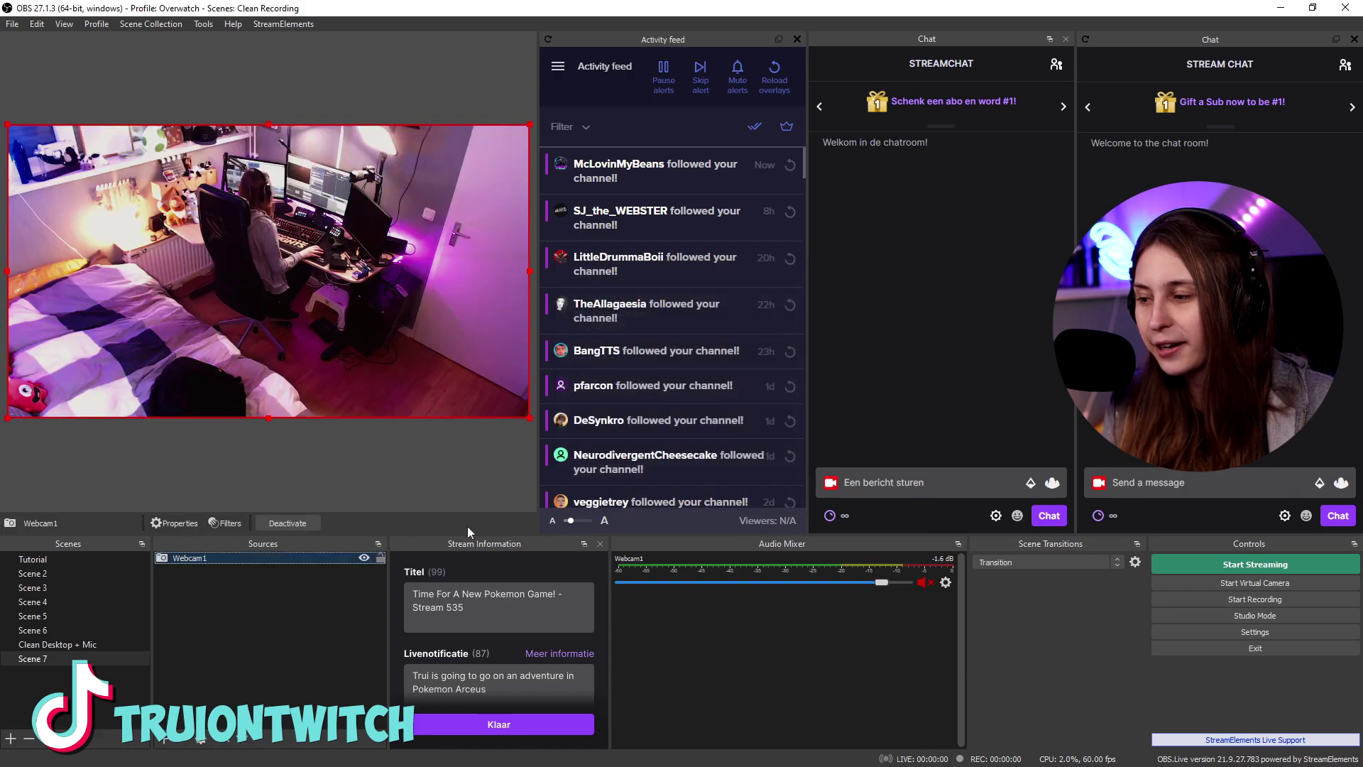
# Give Webcam1 a new Apply LUT effect filter named Apply LUT 4.
pyautogui.rightClick(334, 558)
pyautogui.click(354, 536)
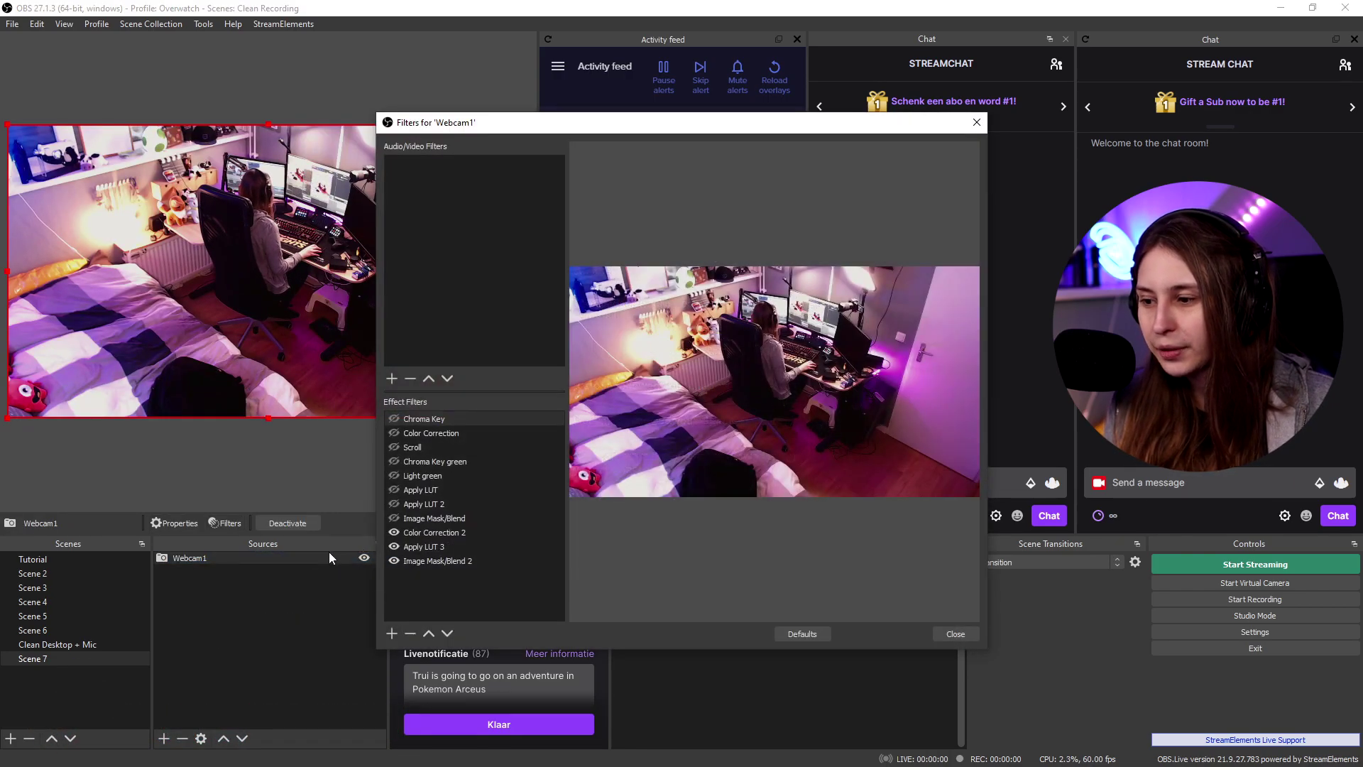
pyautogui.click(394, 633)
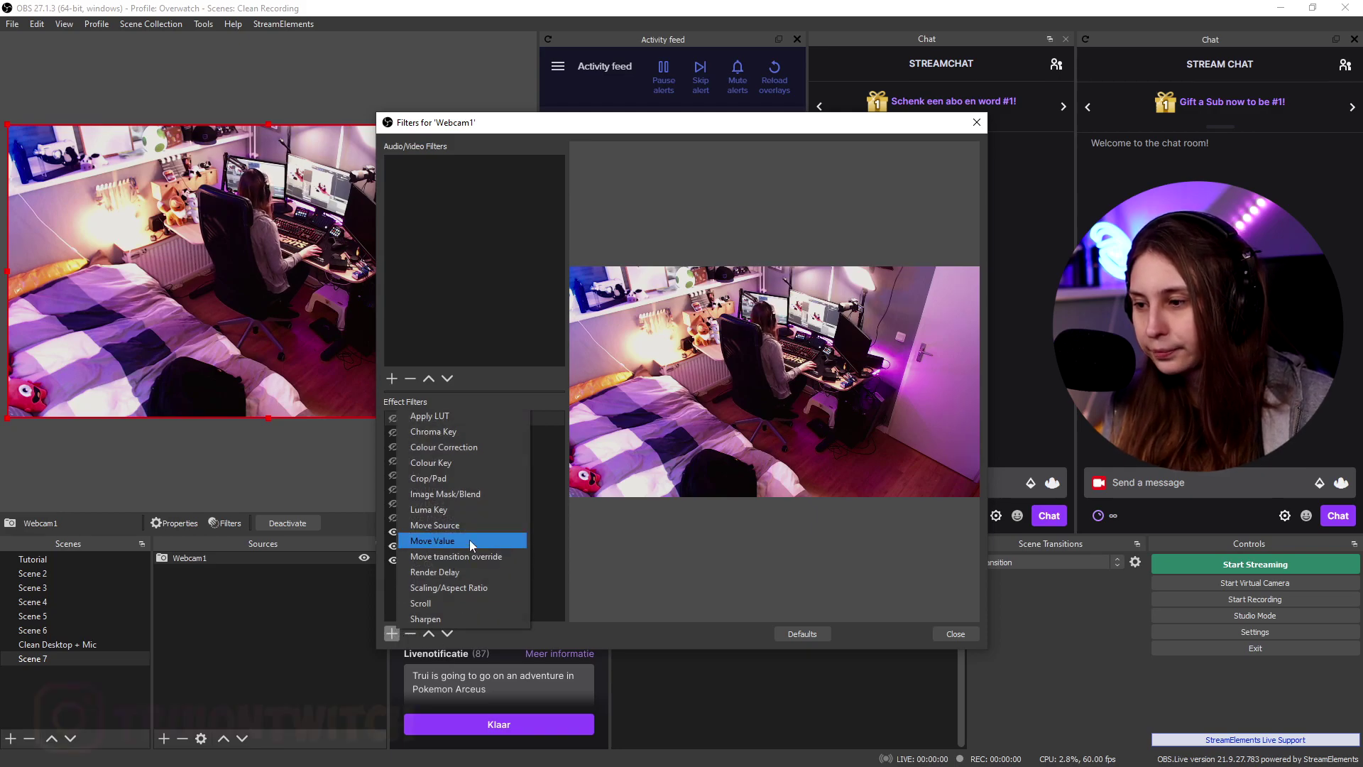
pyautogui.click(452, 415)
pyautogui.click(645, 416)
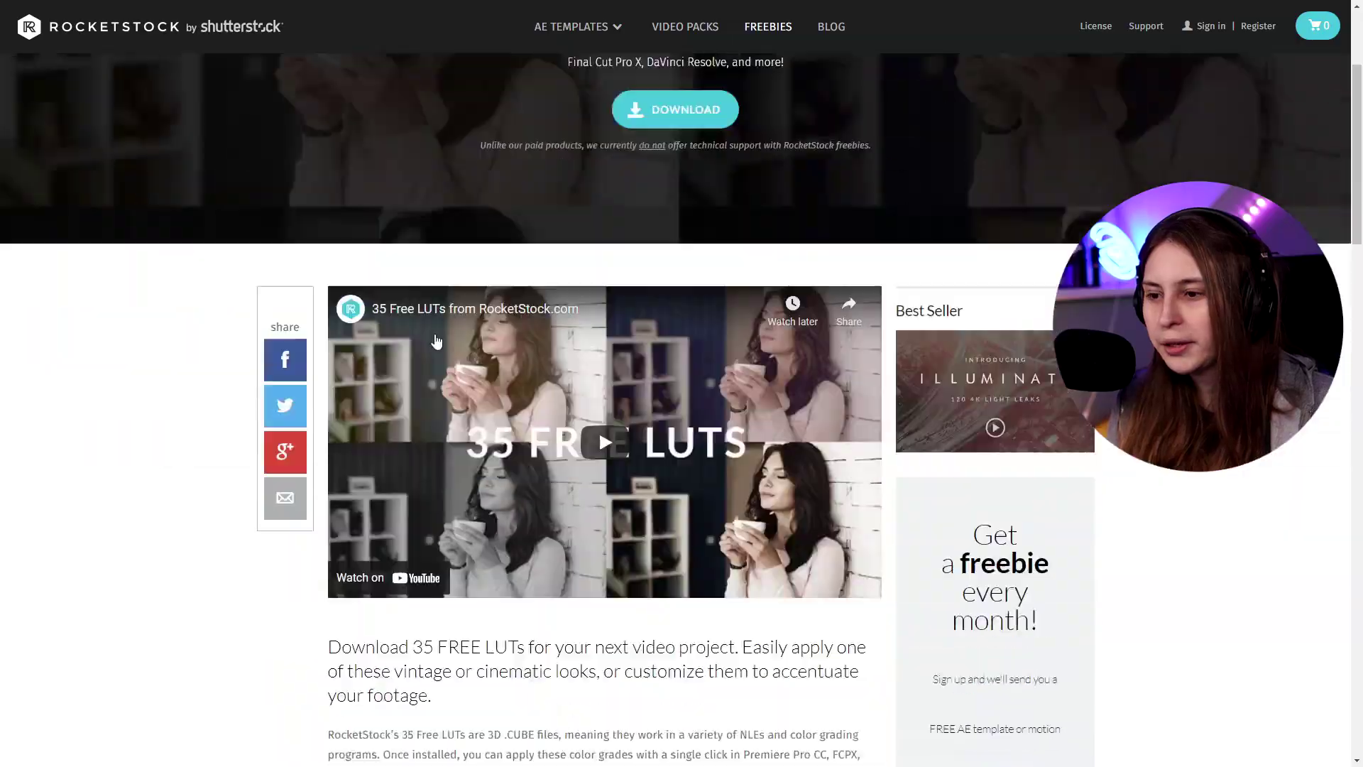
# Download RocketStock's free 35 LUTs pack as RS-35-Free-LUTs.zip.
pyautogui.scroll(-3, 432, 341)
pyautogui.scroll(5, 432, 340)
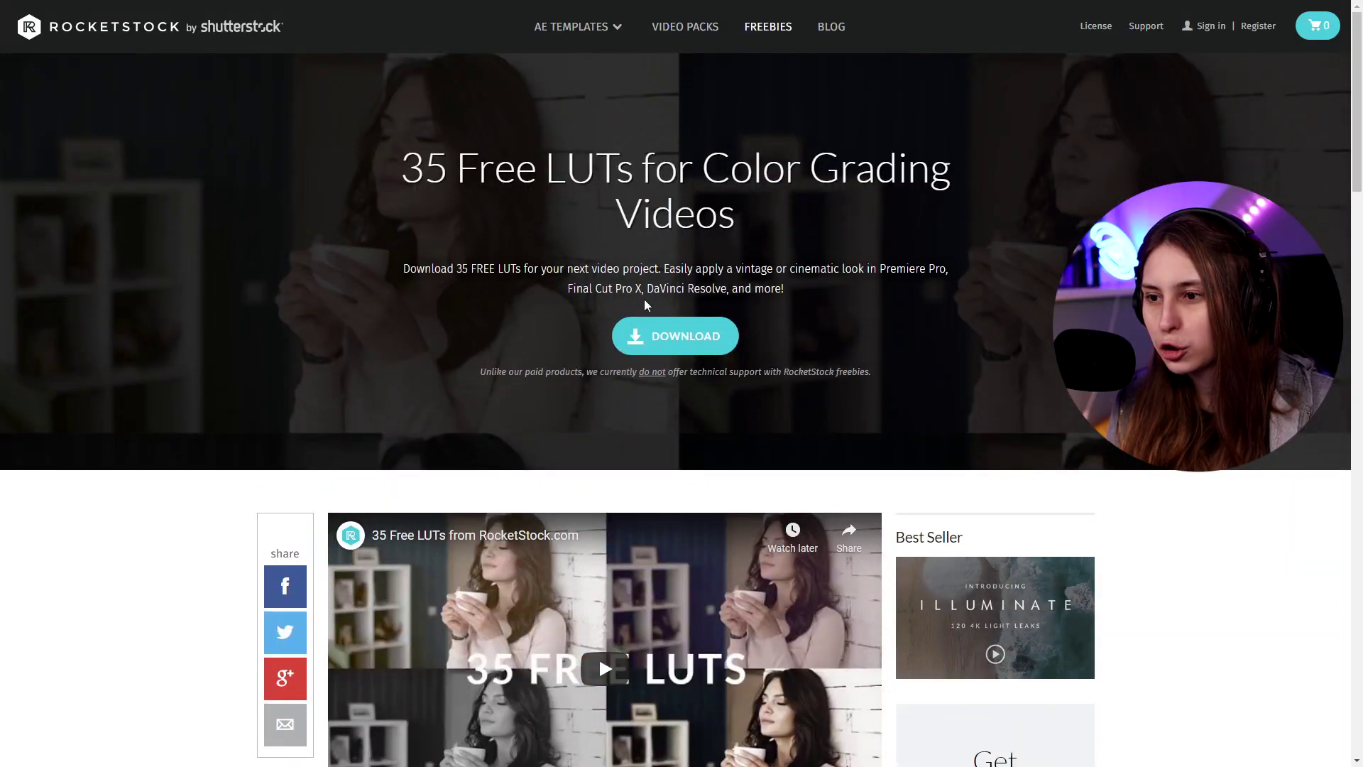
pyautogui.click(676, 340)
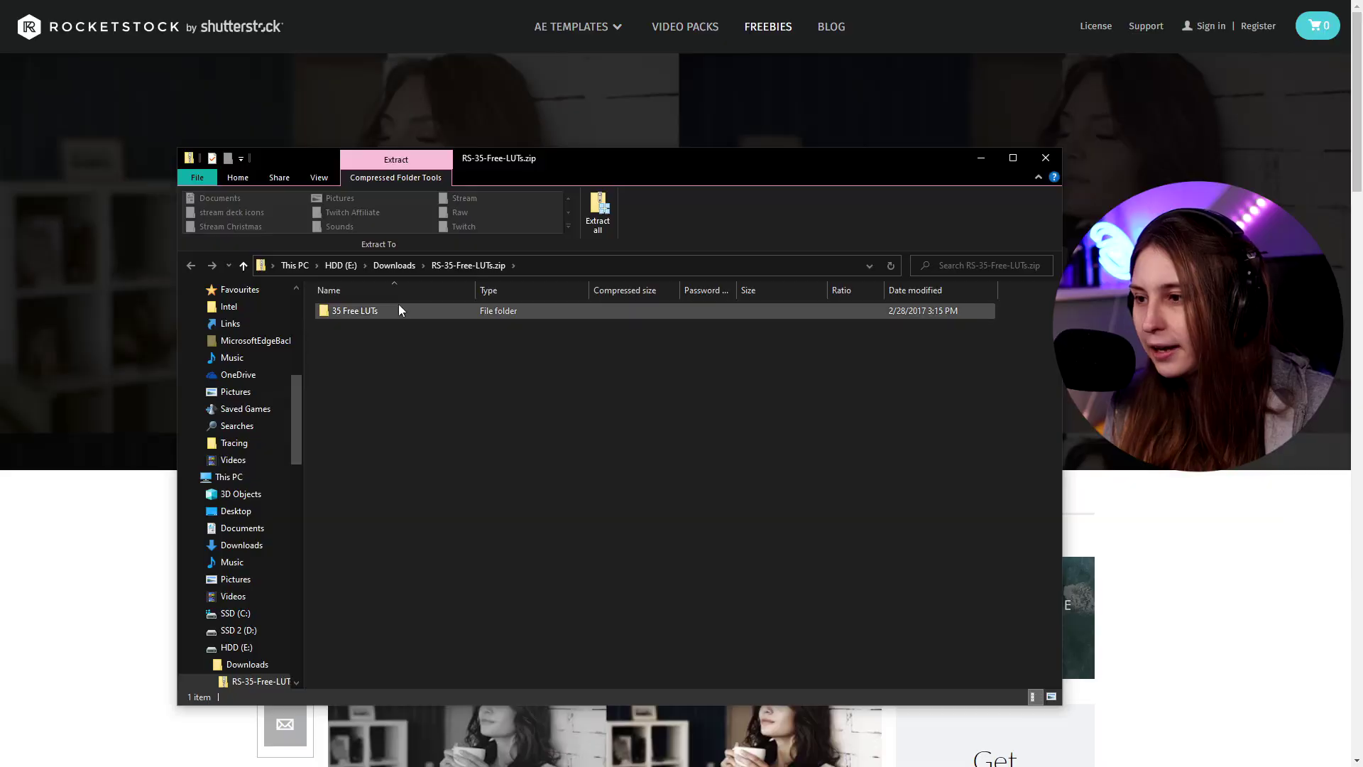
# Browse the .CUBE files in the zip's 35 Free LUTs folder, then return to its top level.
pyautogui.doubleClick(400, 312)
pyautogui.scroll(-4, 433, 321)
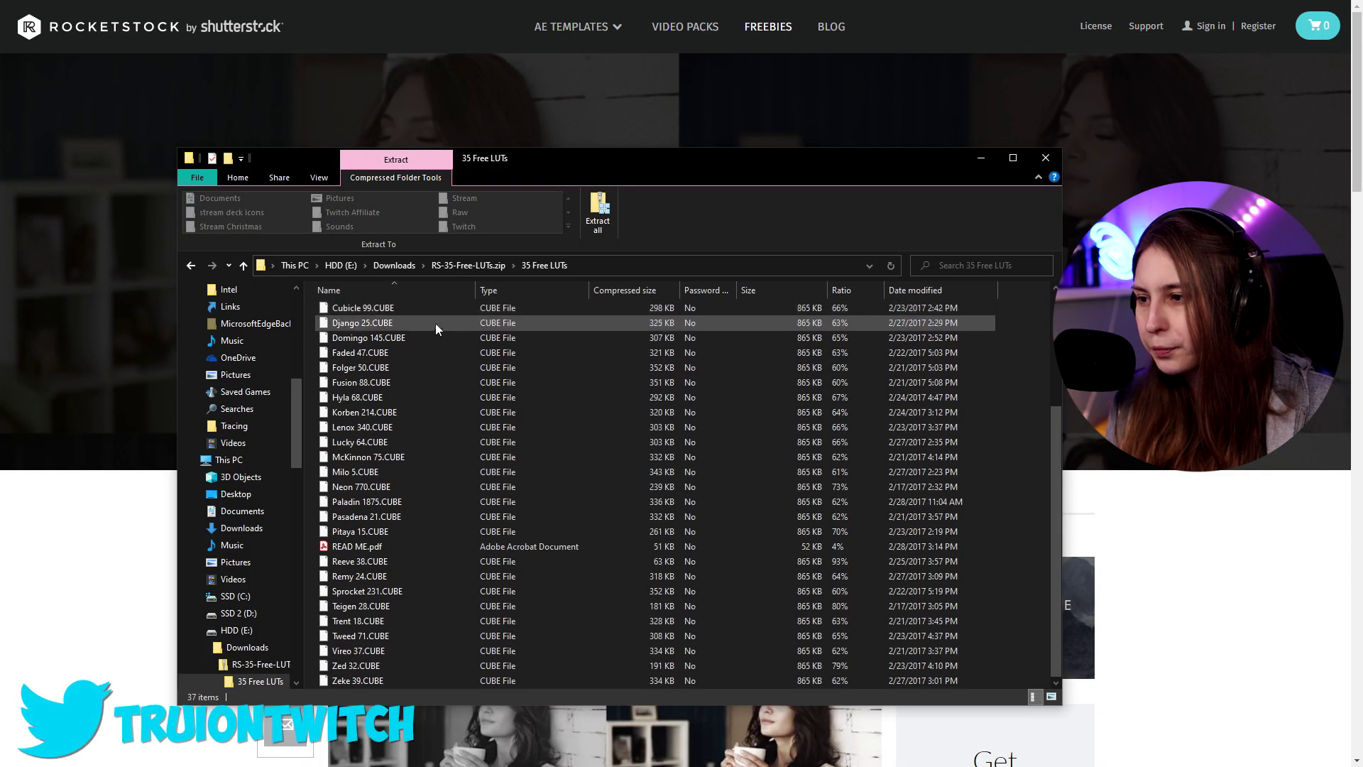
pyautogui.press('BackSpace')
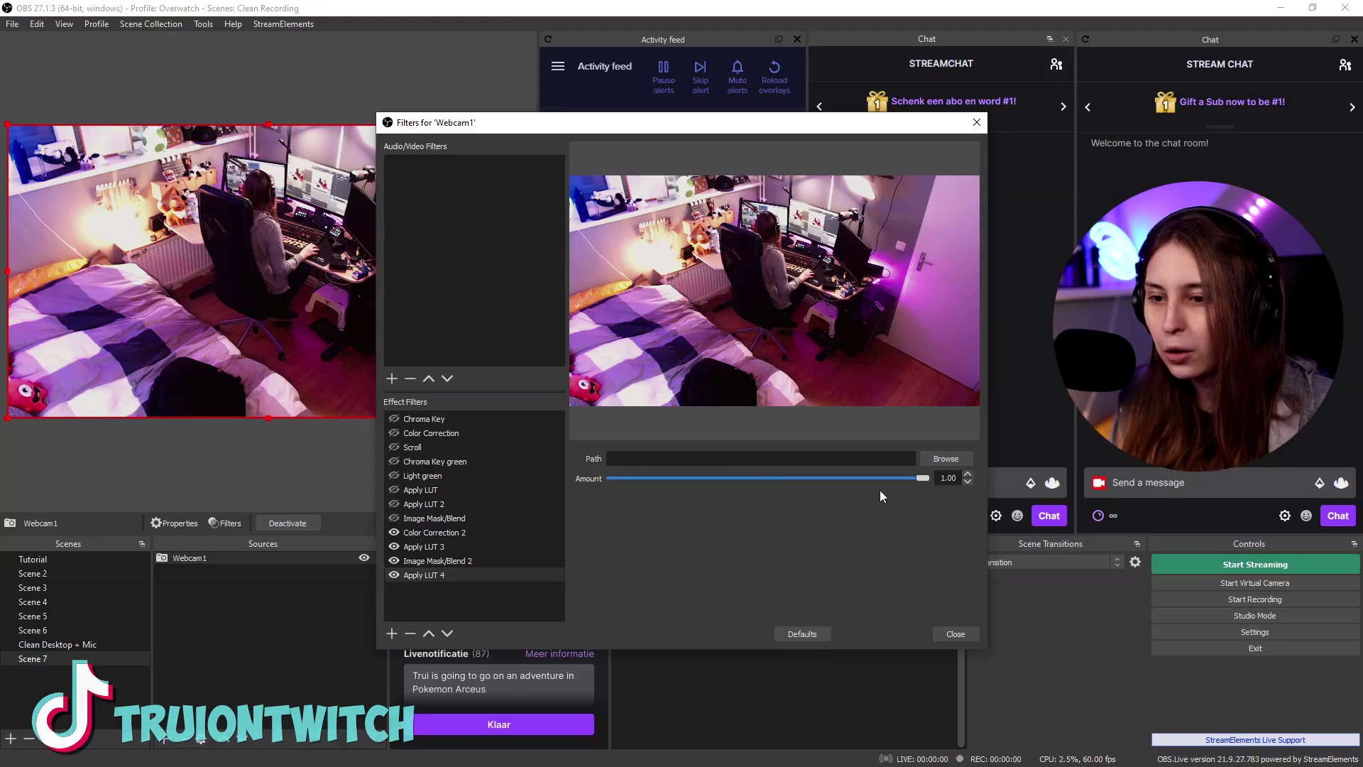
# Set Apply LUT 4's path to G:/35 Free LUTs/Arabica 12.CUBE.
pyautogui.click(946, 459)
pyautogui.click(522, 172)
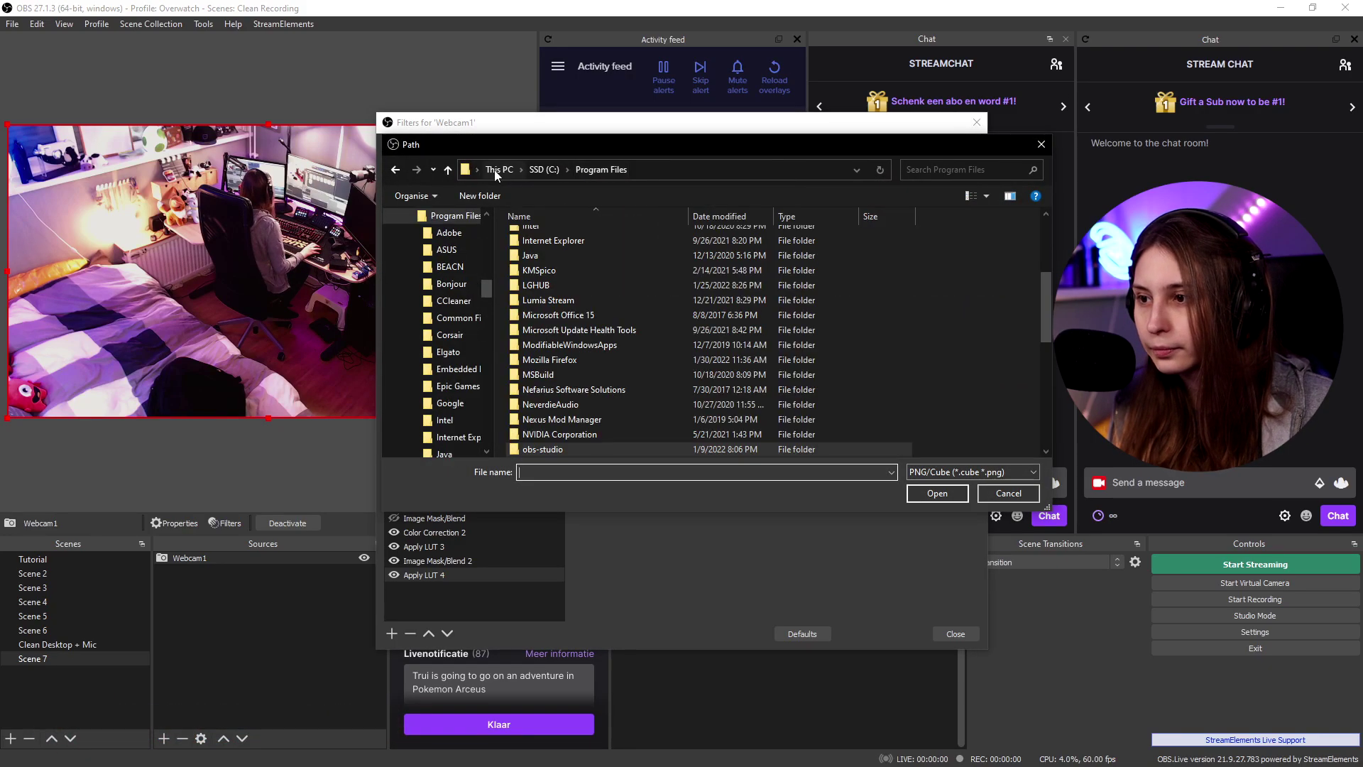
pyautogui.click(495, 172)
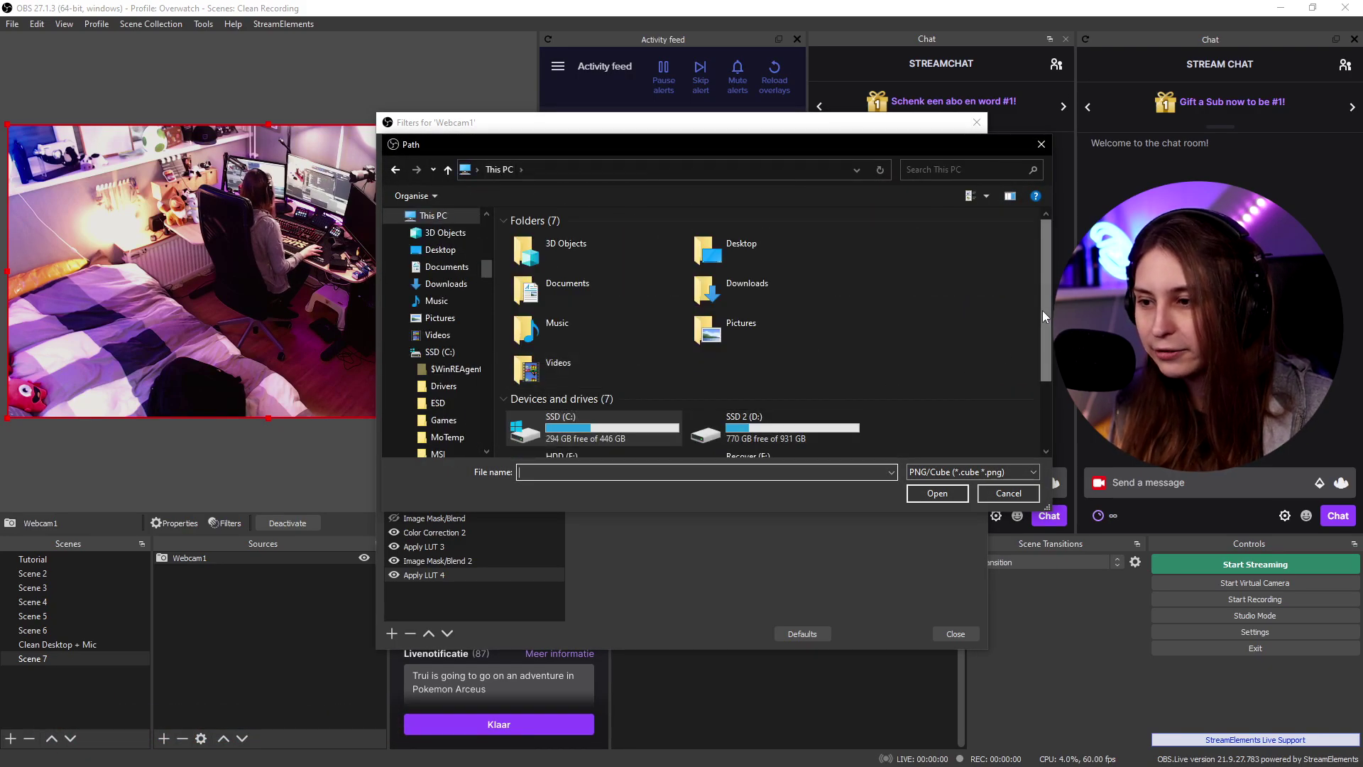
pyautogui.moveTo(1044, 316); pyautogui.dragTo(1044, 376)
pyautogui.doubleClick(654, 393)
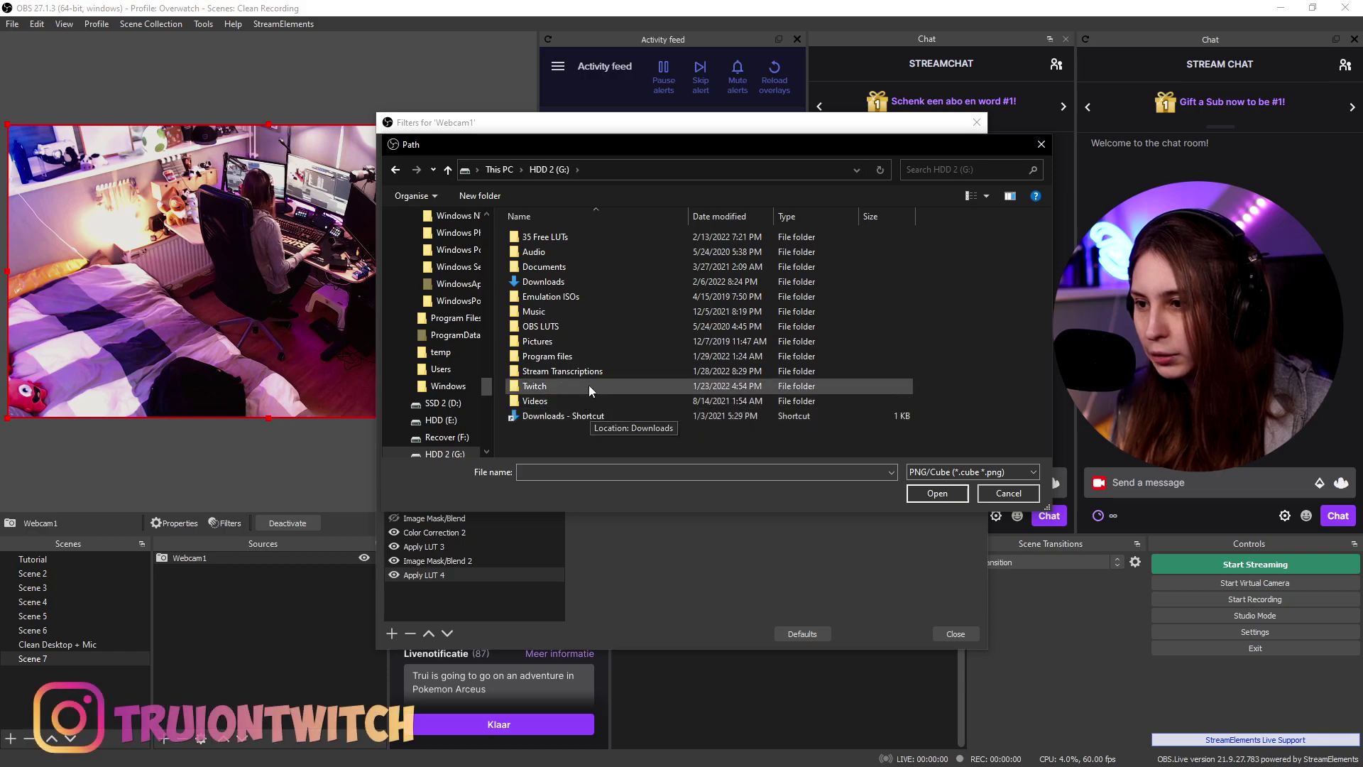
pyautogui.doubleClick(585, 328)
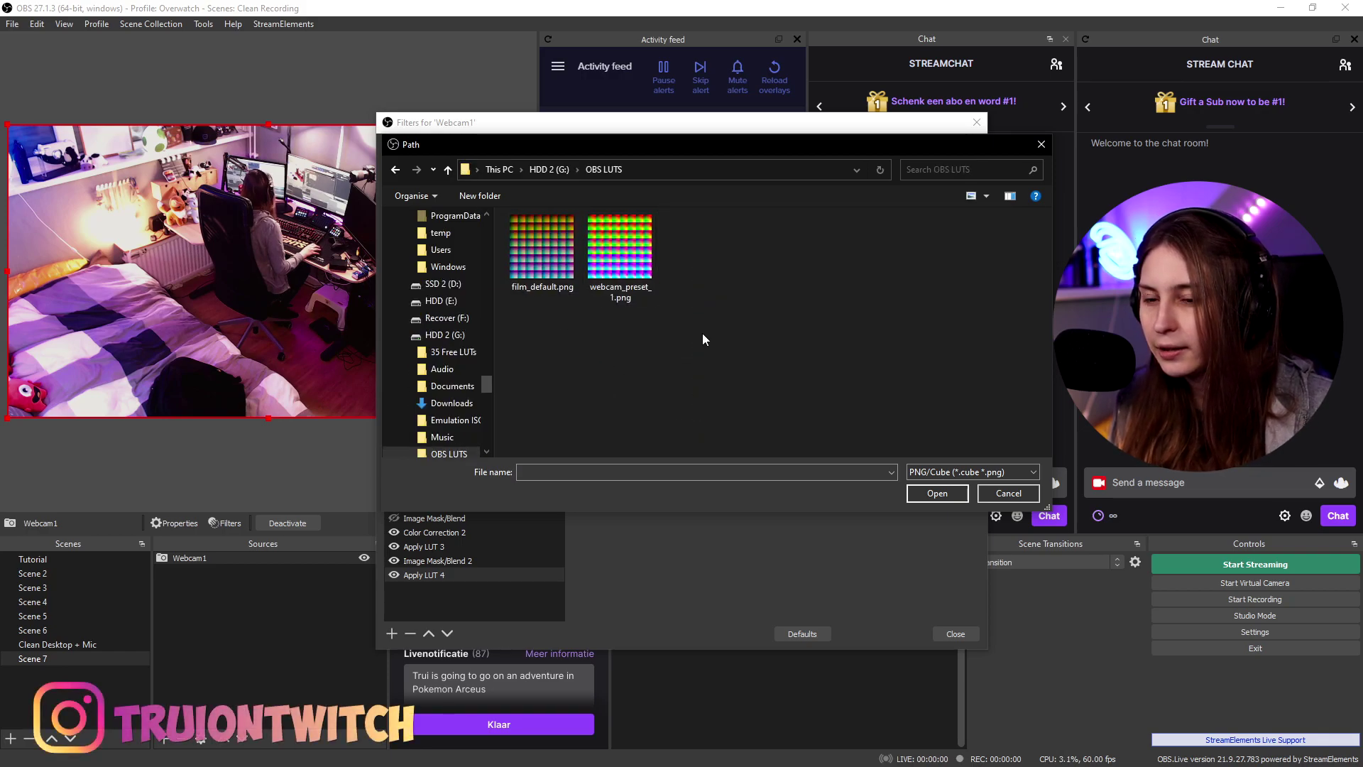
pyautogui.hotkey('alt', 'Left')
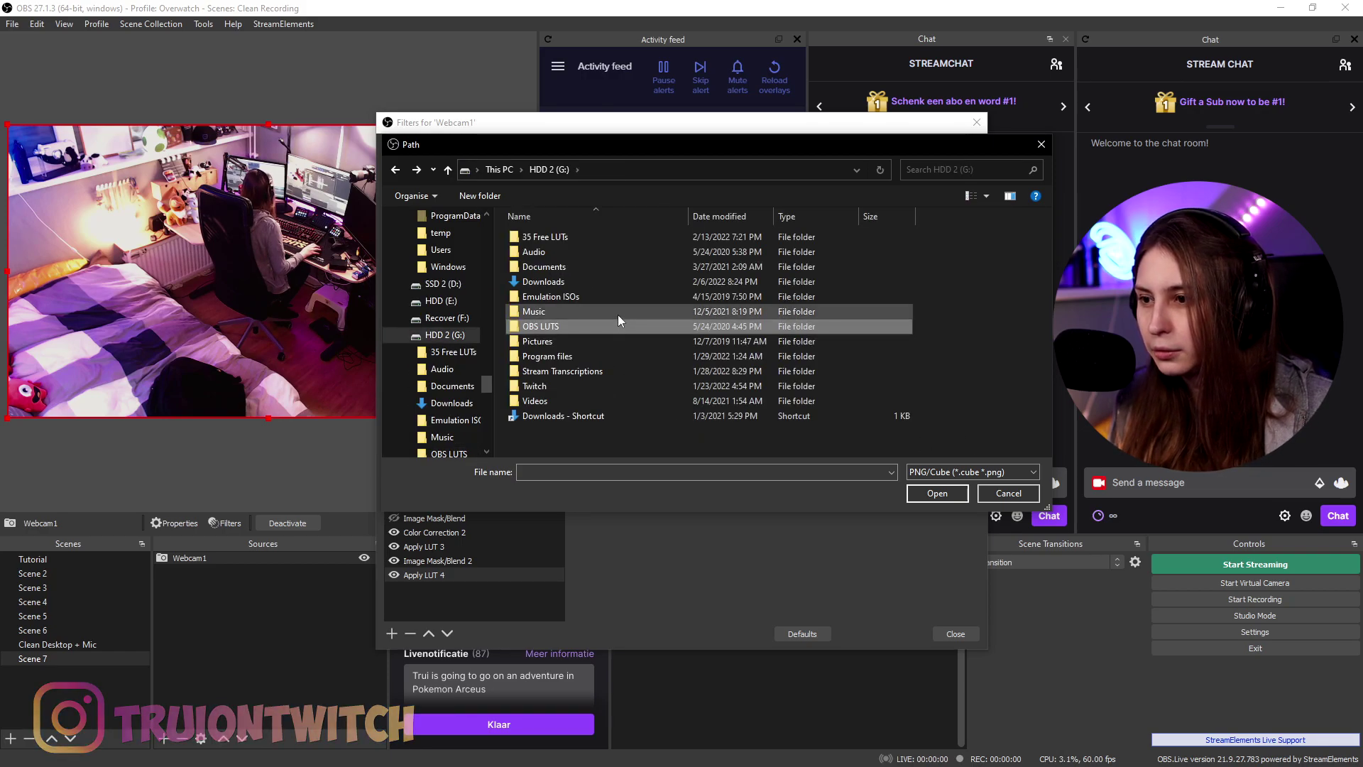
pyautogui.doubleClick(594, 239)
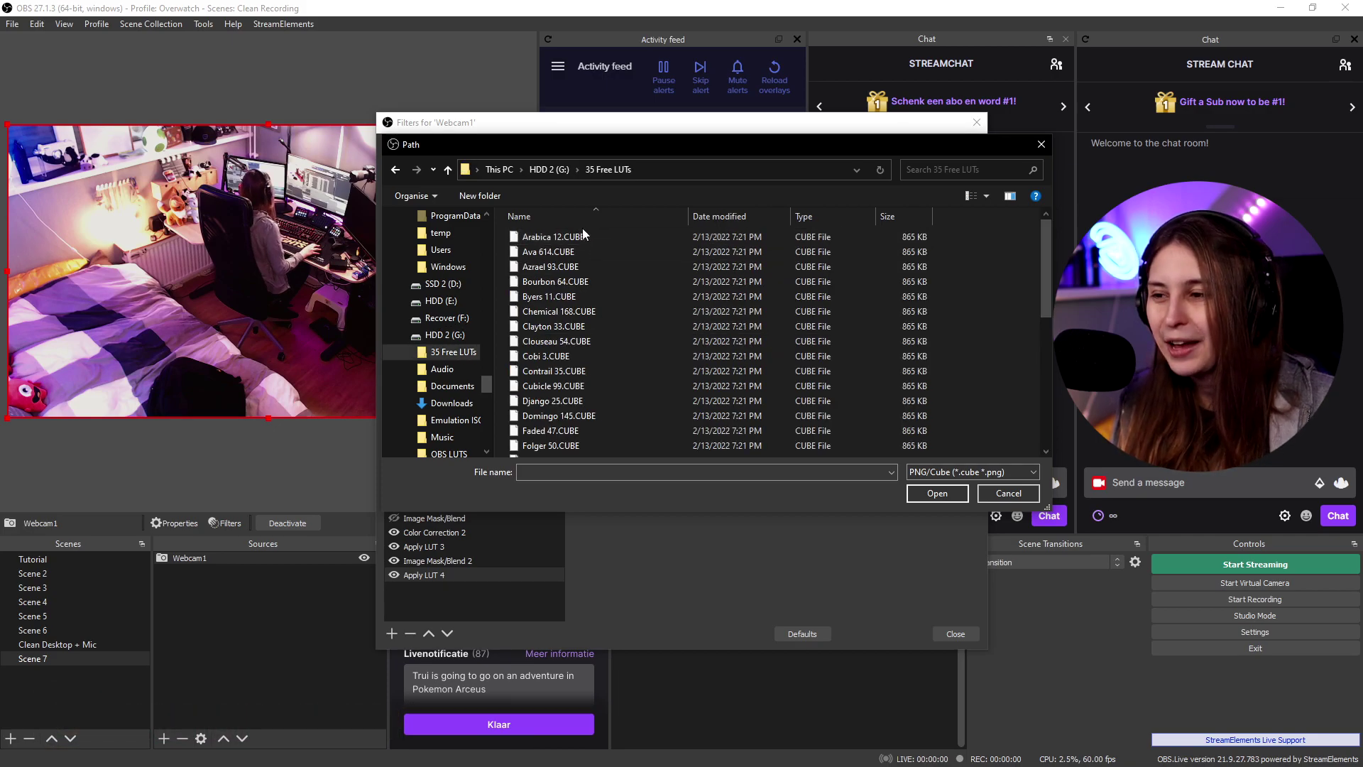
pyautogui.scroll(-2, 710, 369)
pyautogui.scroll(2, 730, 385)
pyautogui.doubleClick(622, 240)
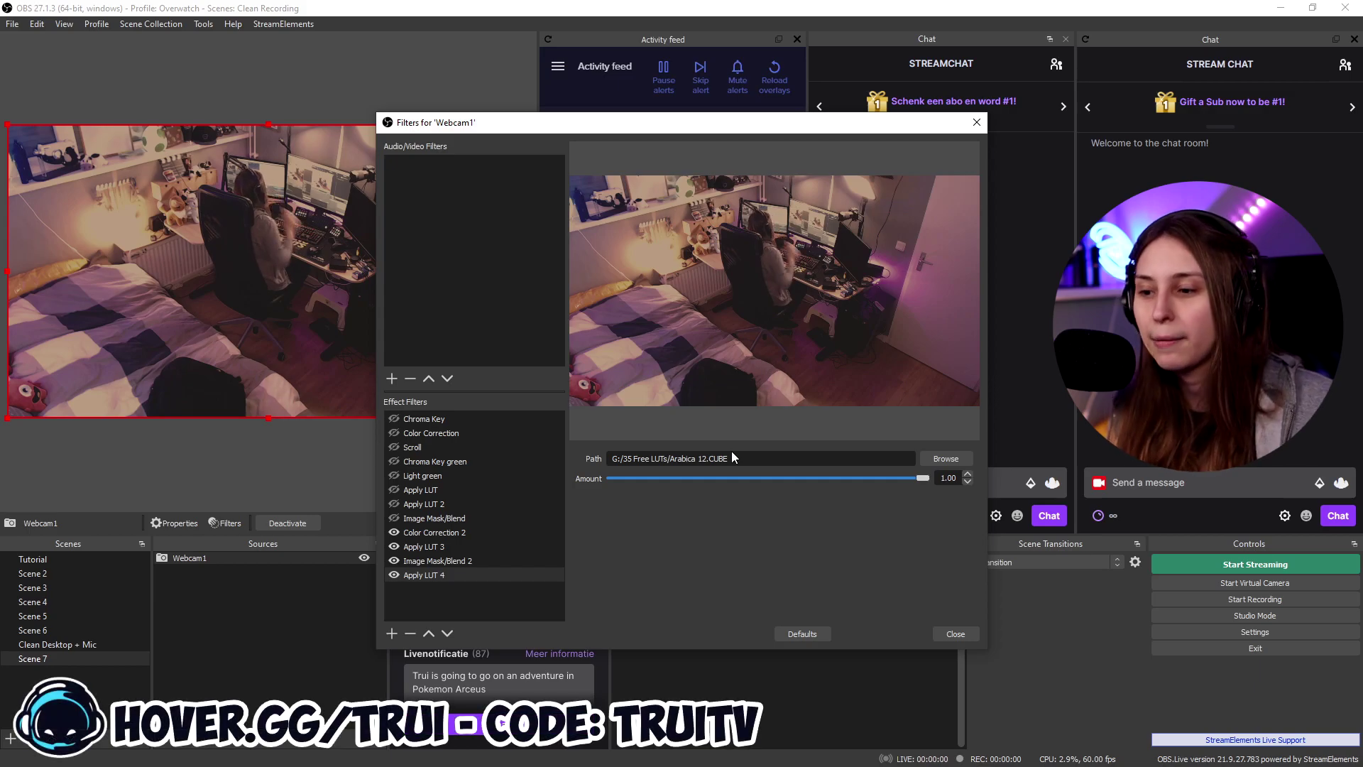
# Switch Apply LUT 4 to G:/35 Free LUTs/Azrael 93.CUBE and reopen the LUT picker.
pyautogui.click(944, 459)
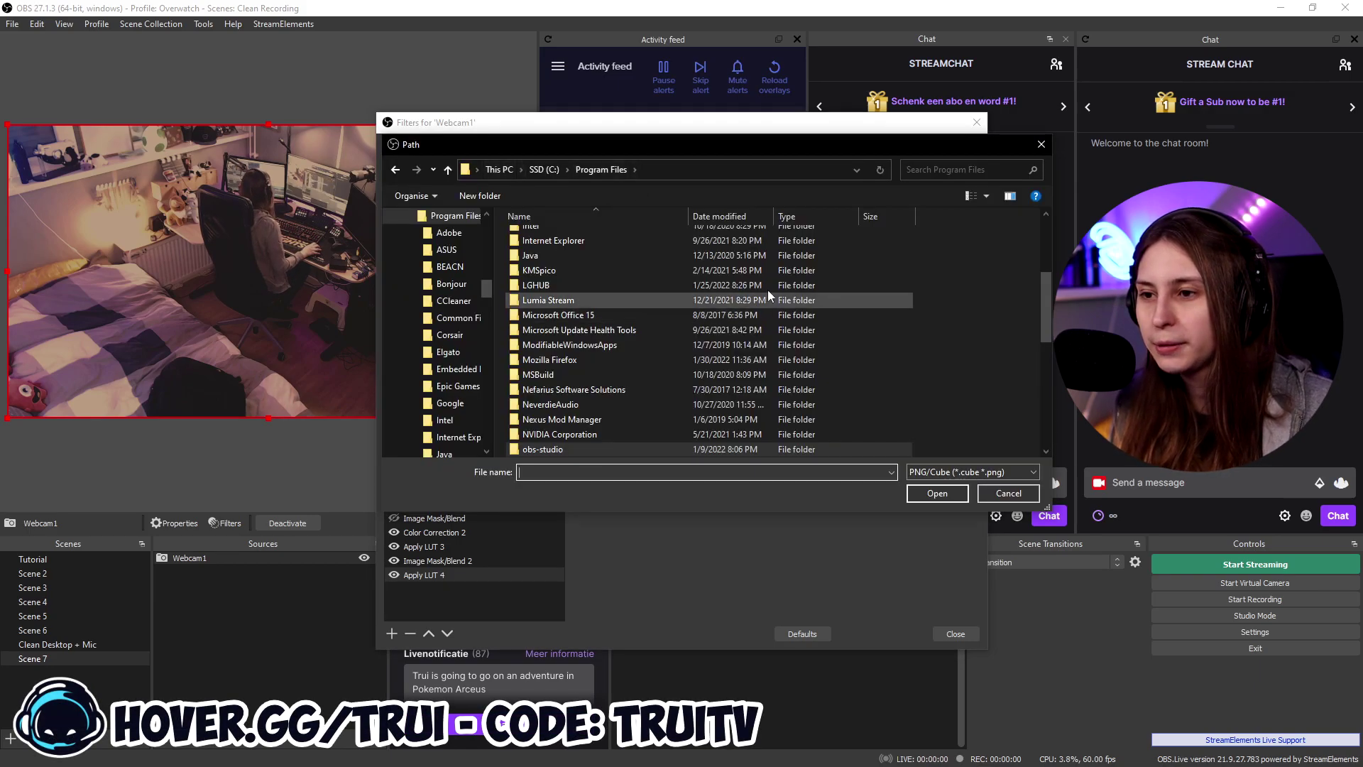
pyautogui.click(501, 171)
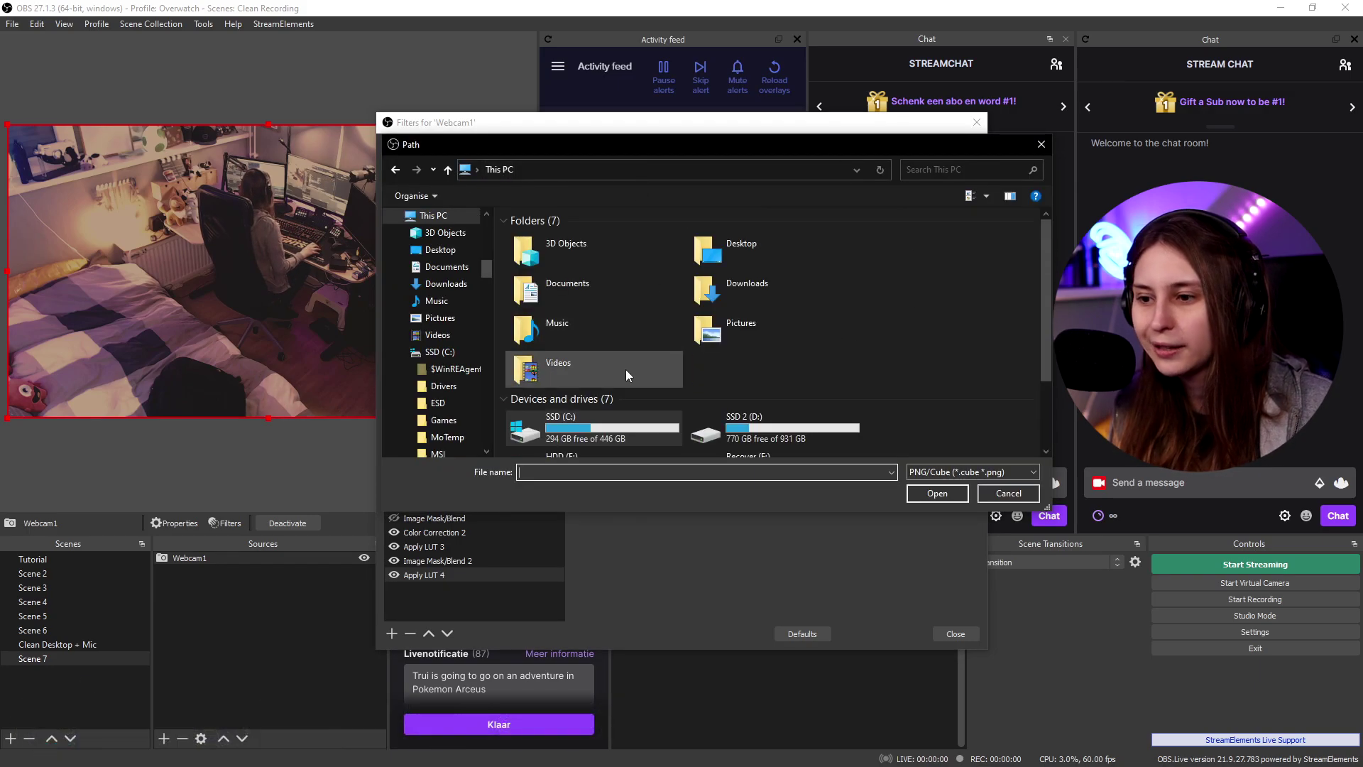
pyautogui.moveTo(1040, 284); pyautogui.dragTo(1041, 359)
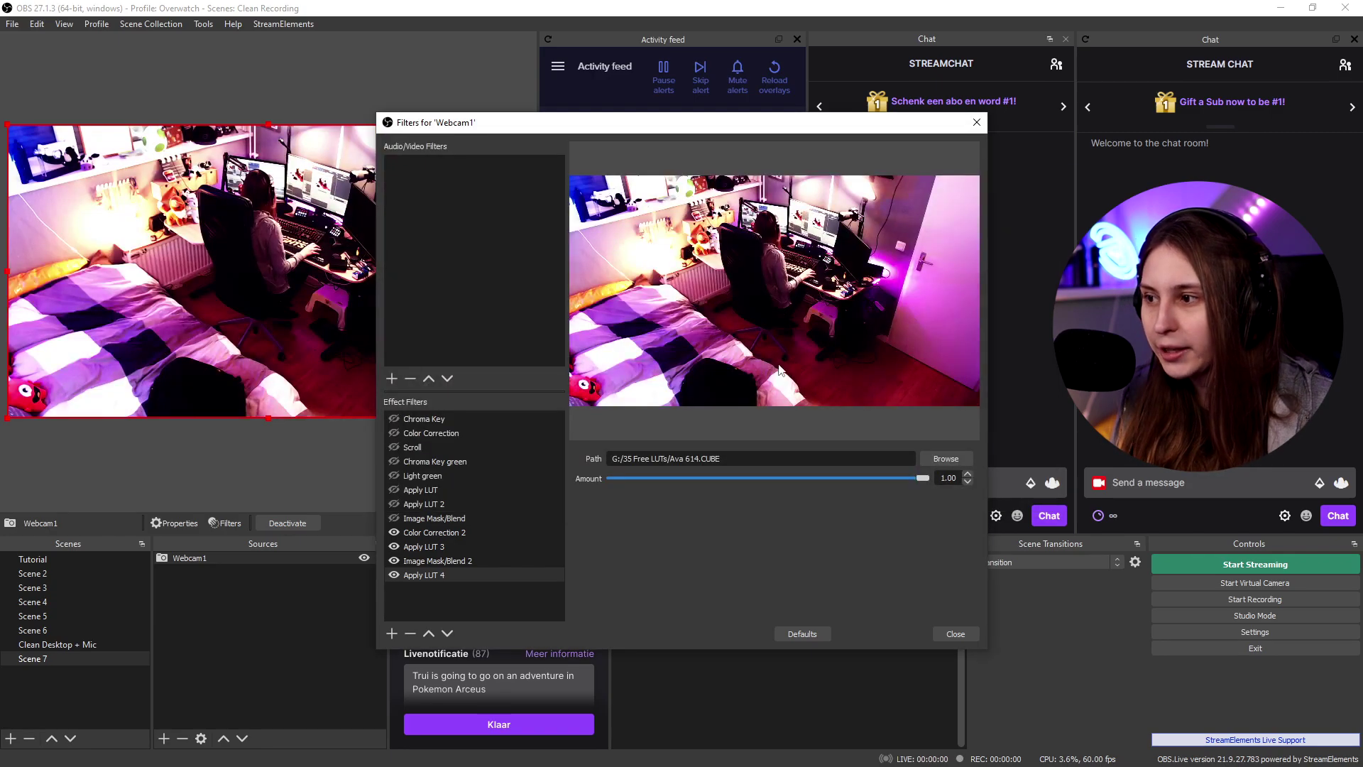
pyautogui.click(938, 459)
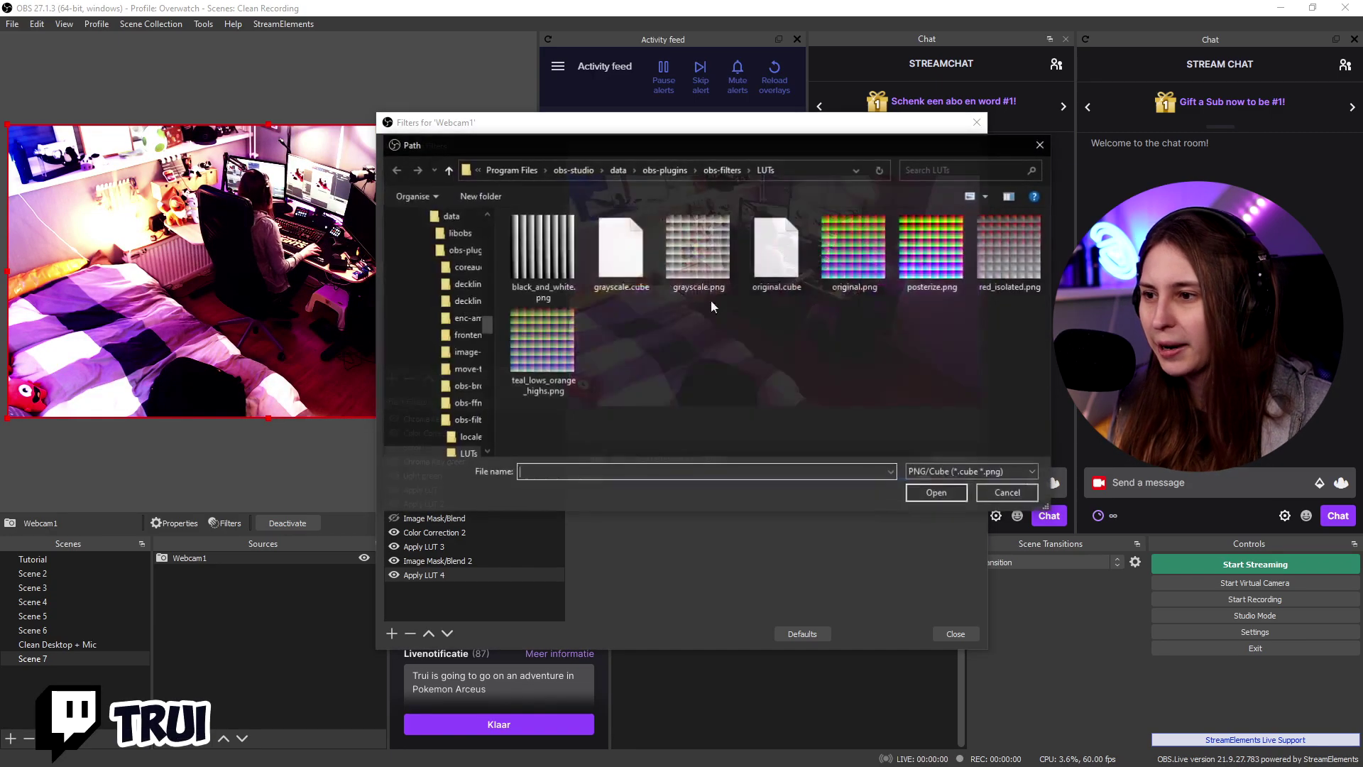
pyautogui.press('Return')
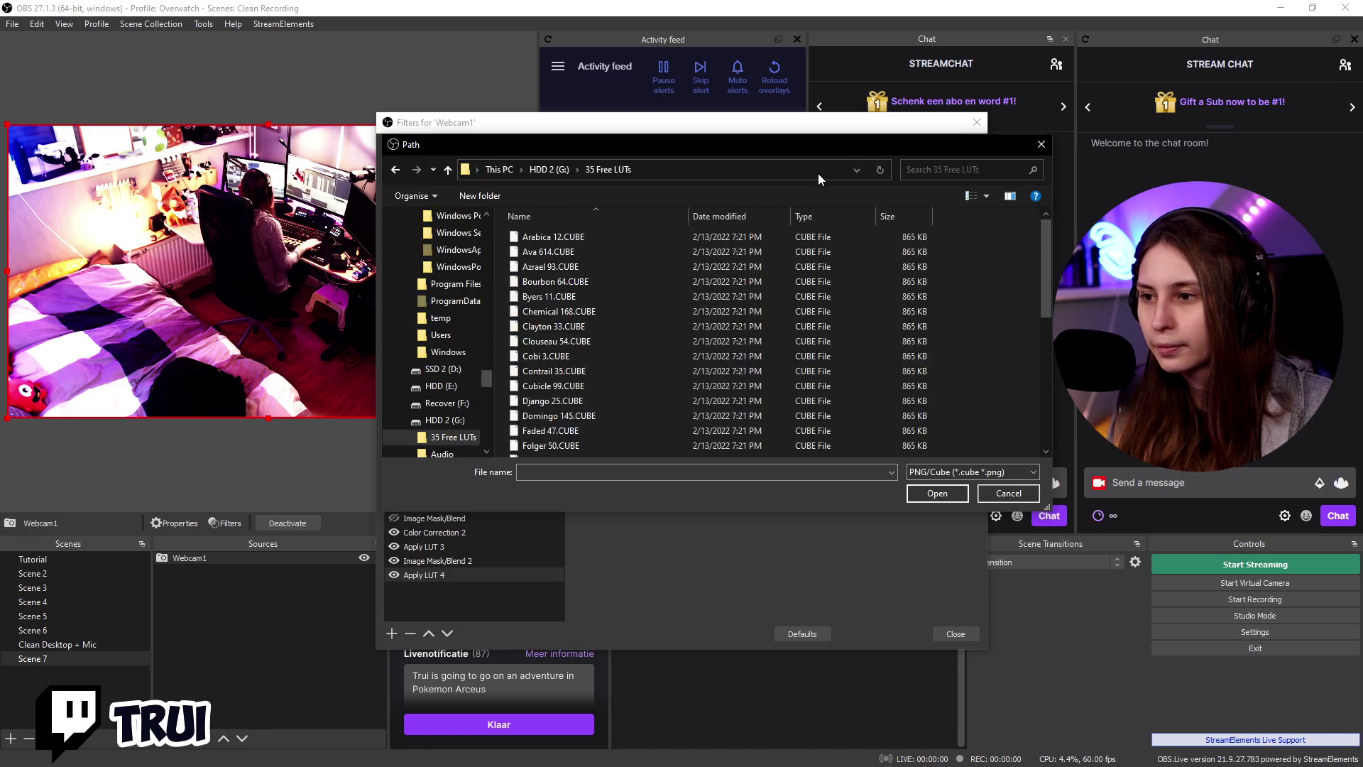
pyautogui.doubleClick(577, 267)
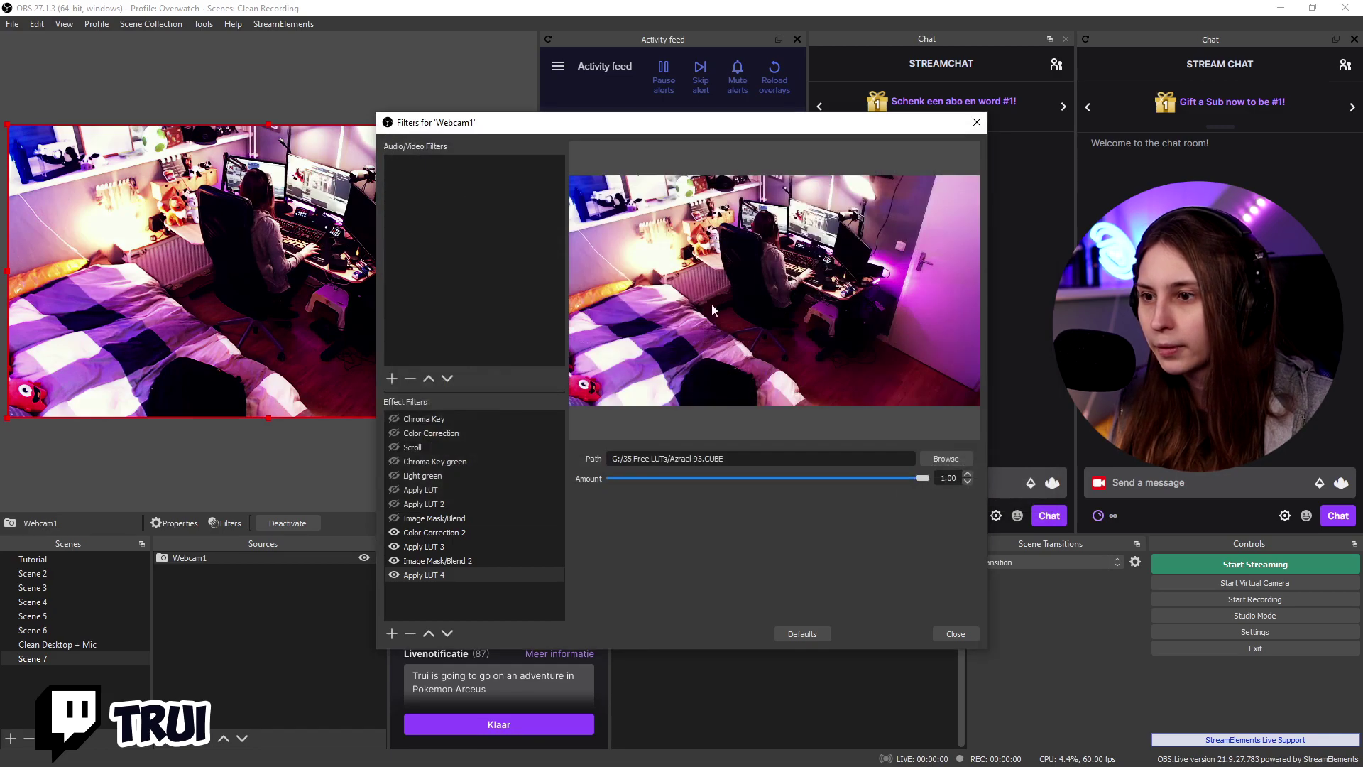
pyautogui.click(944, 461)
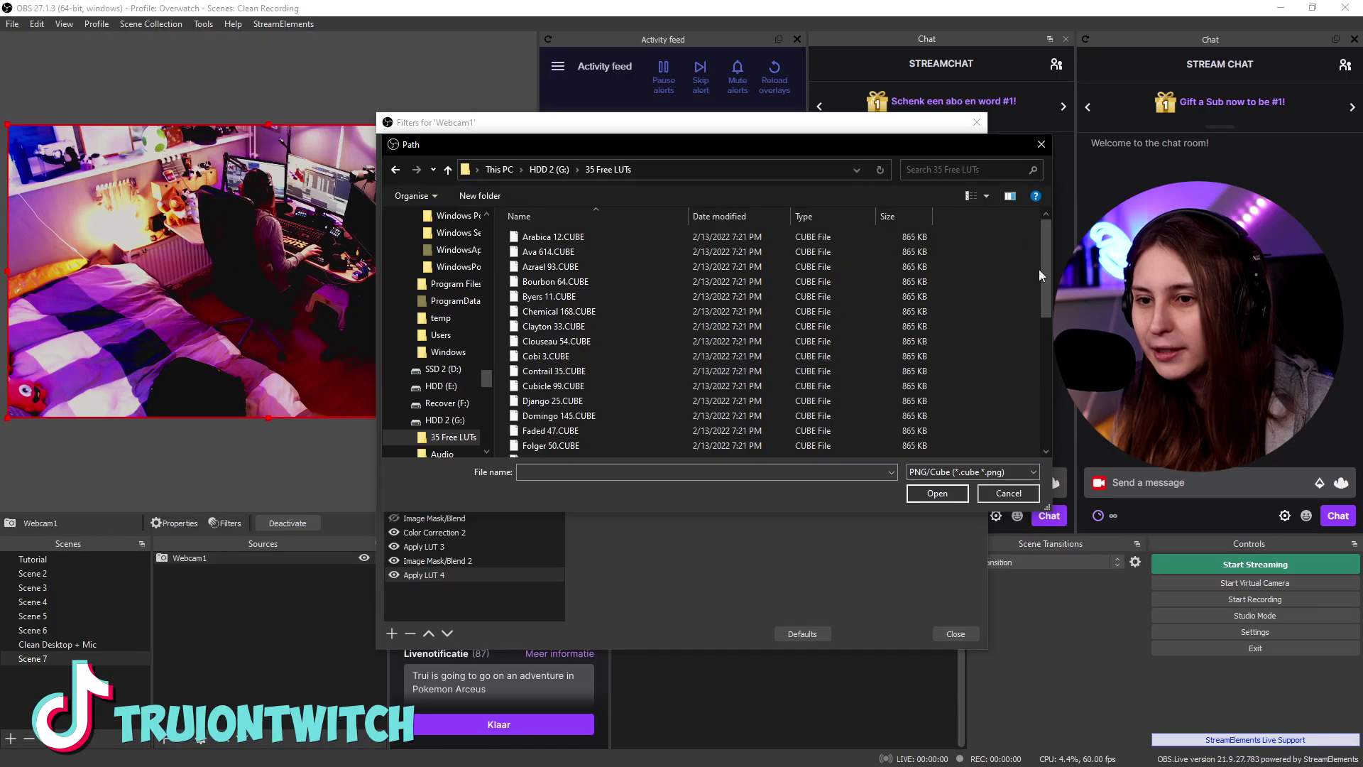
# Scroll the LUT picker to list the CUBE files in G:\35 Free LUTs.
pyautogui.scroll(-5, 1038, 270)
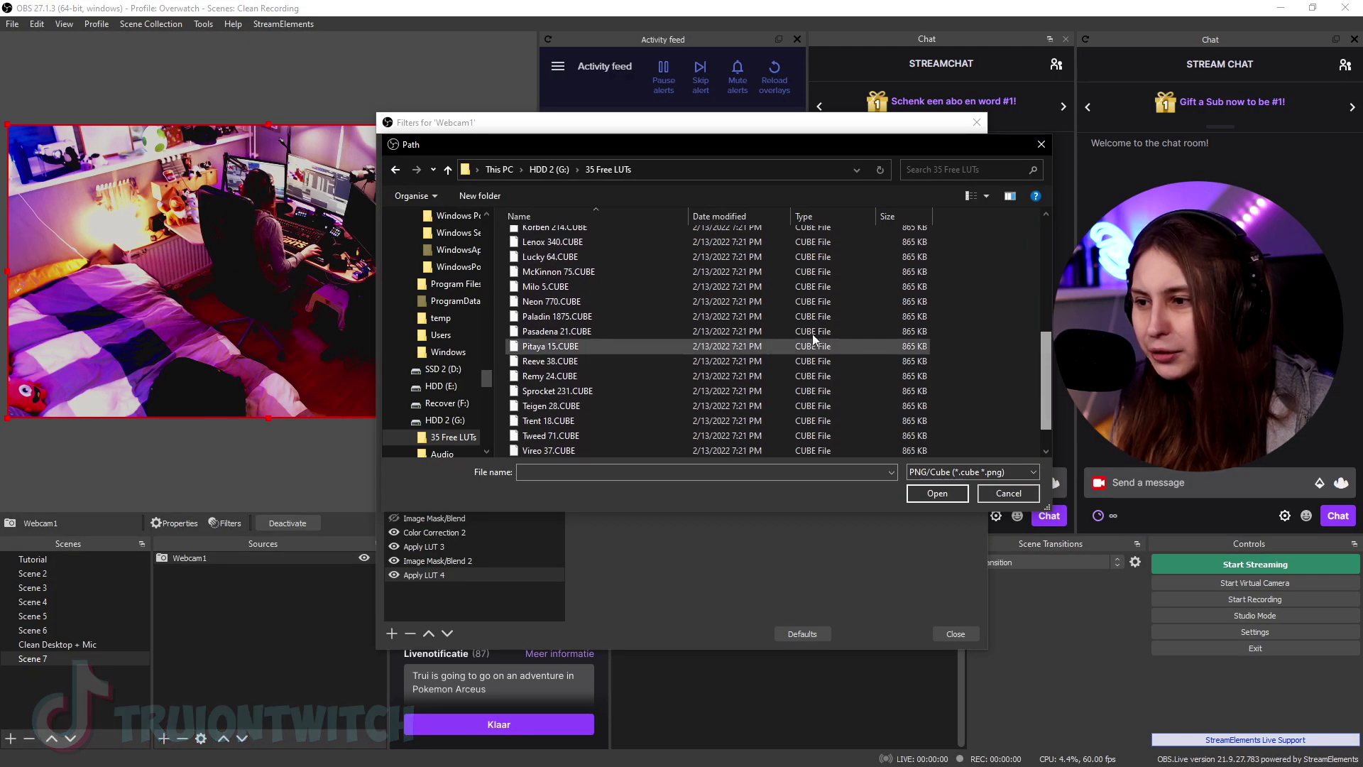
# Try Neon 770.CUBE, then Sprocket 231.CUBE as the webcam's LUT.
pyautogui.doubleClick(585, 300)
pyautogui.click(950, 458)
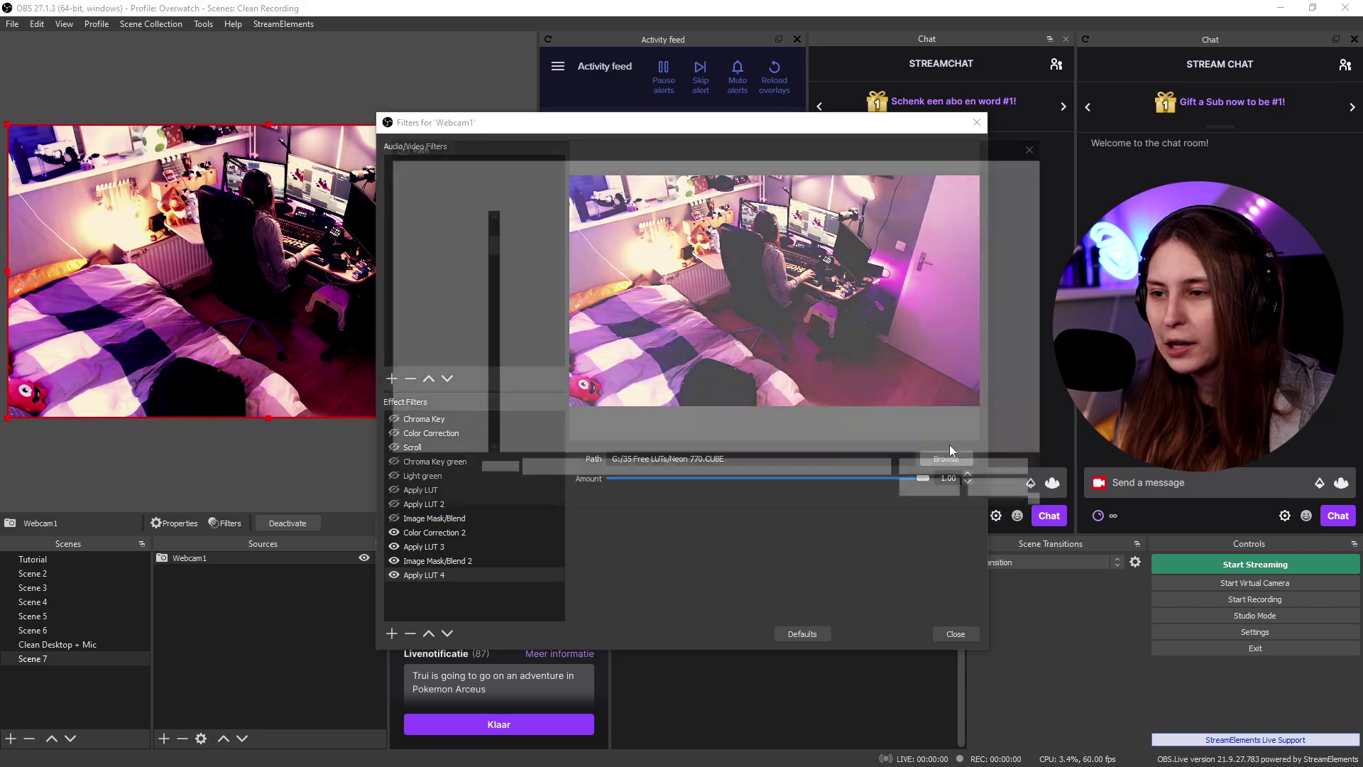
pyautogui.write('G:\\35 Free LUTs')
pyautogui.press('Return')
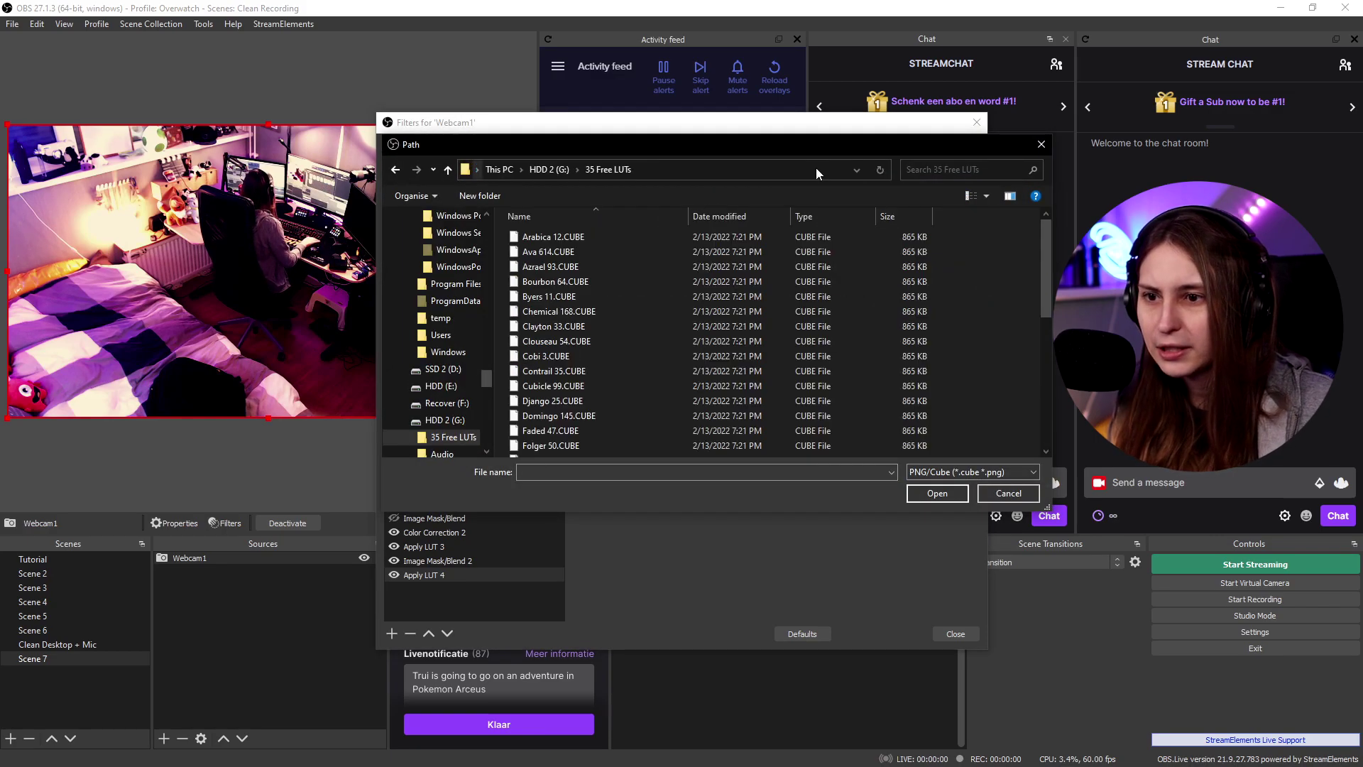
pyautogui.moveTo(1041, 244); pyautogui.dragTo(1045, 394)
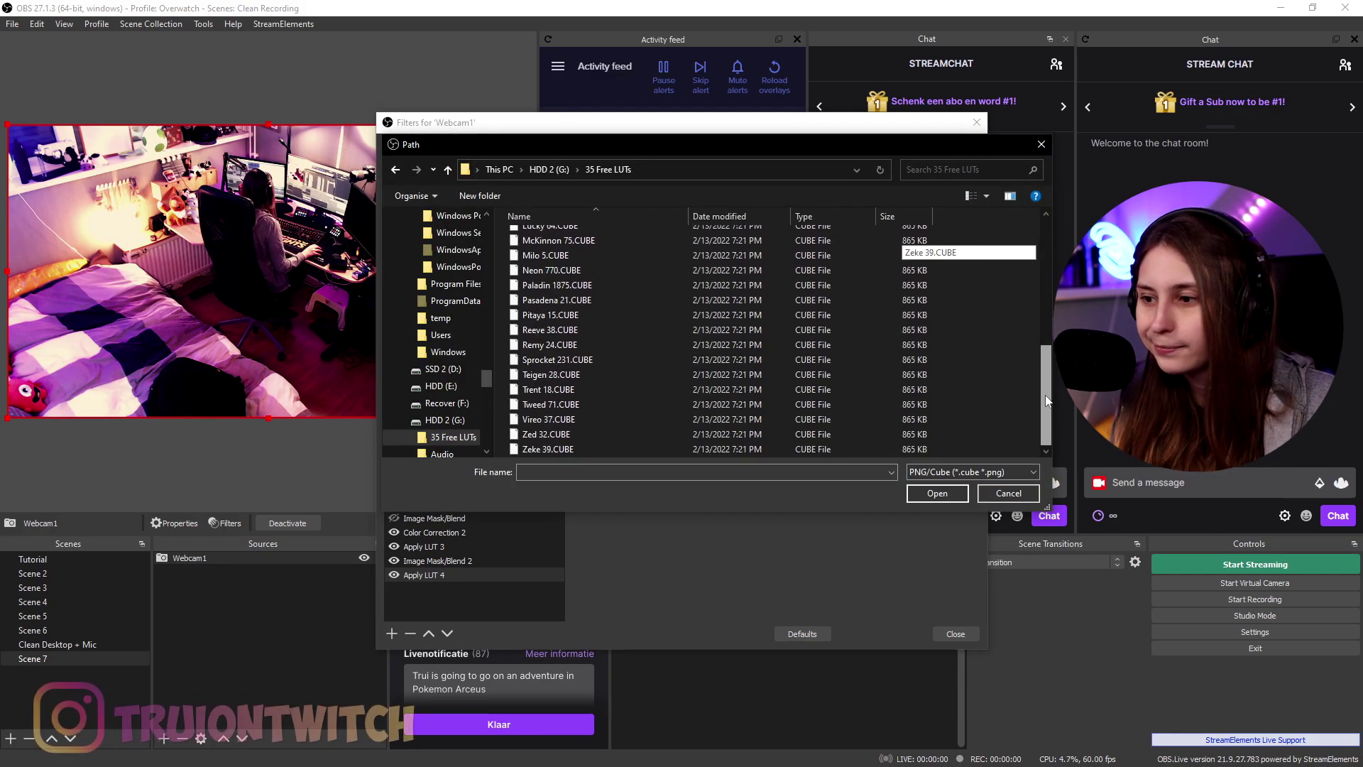
pyautogui.doubleClick(710, 360)
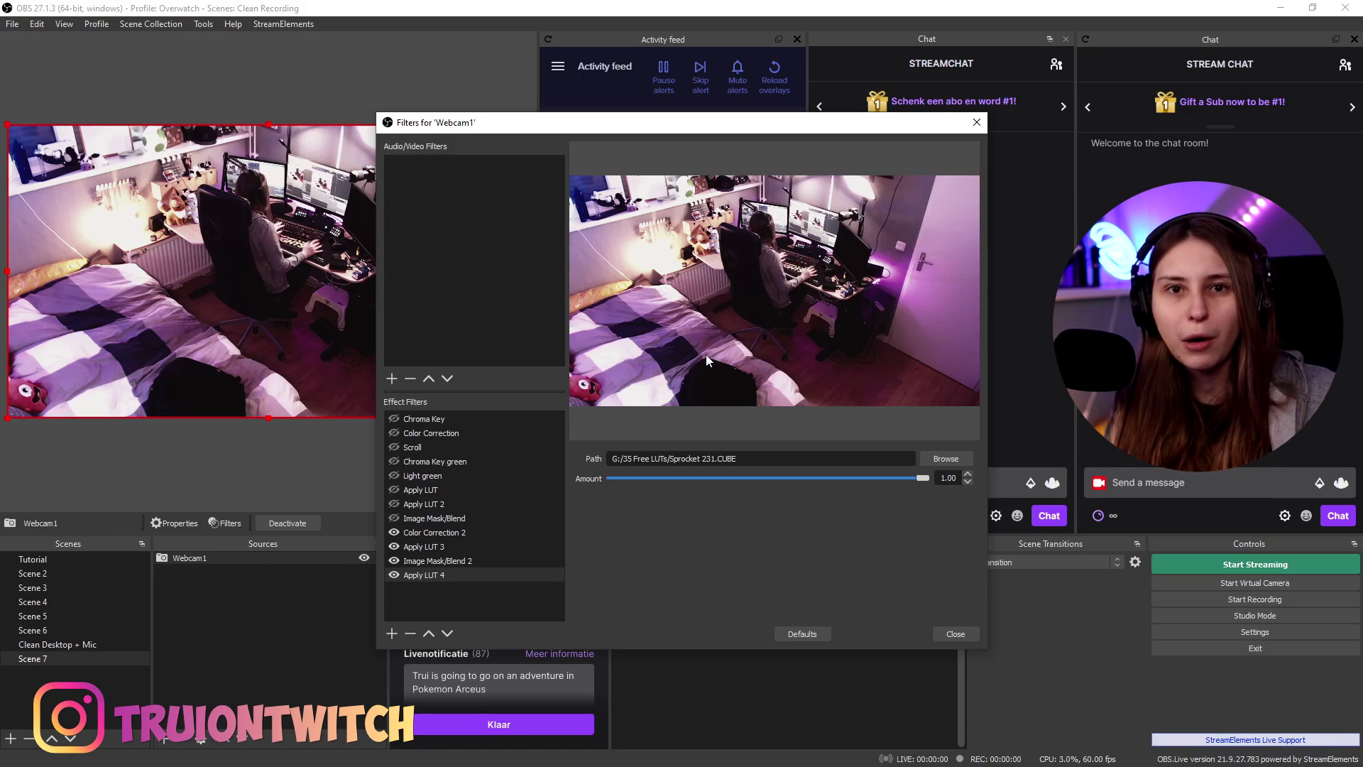
pyautogui.click(946, 458)
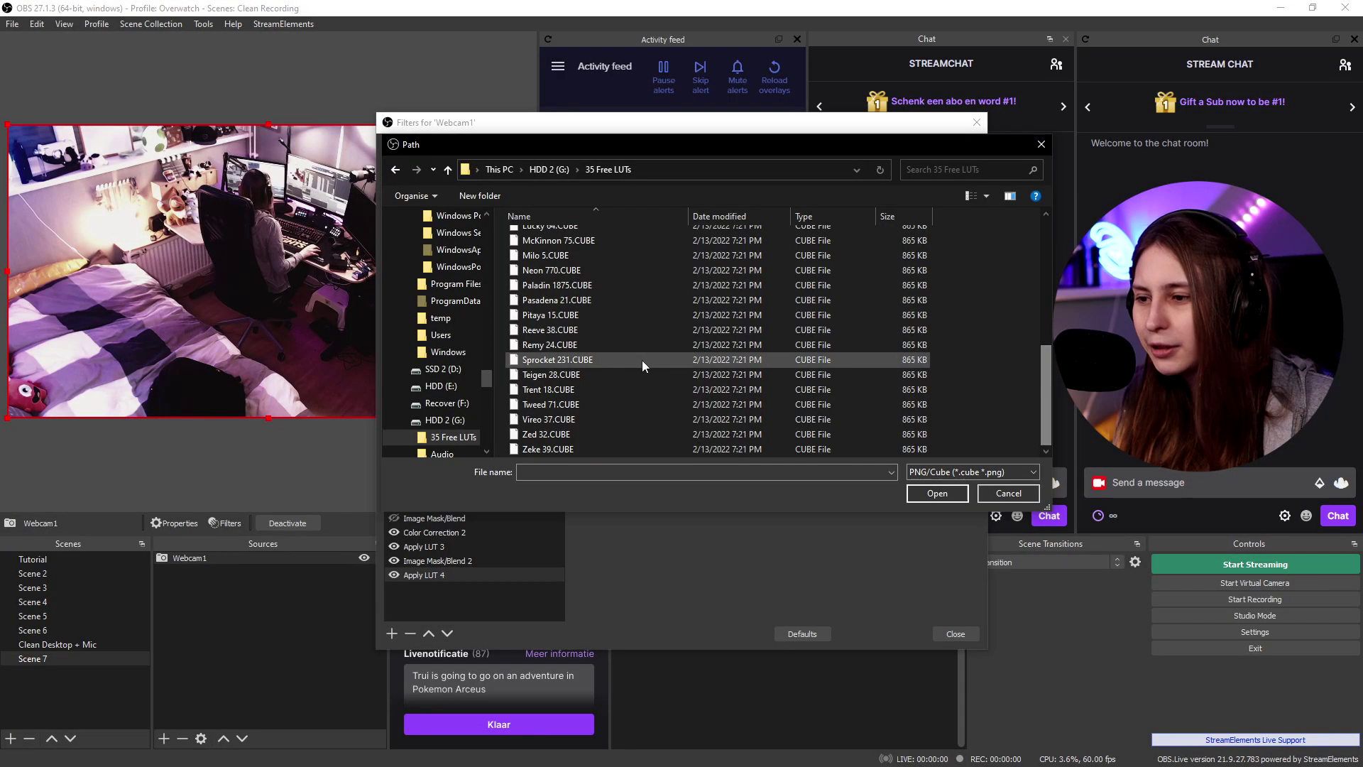
# Load McKinnon 75.CUBE and lower the Apply LUT 4 amount from 1.00 to about 0.3.
pyautogui.doubleClick(643, 368)
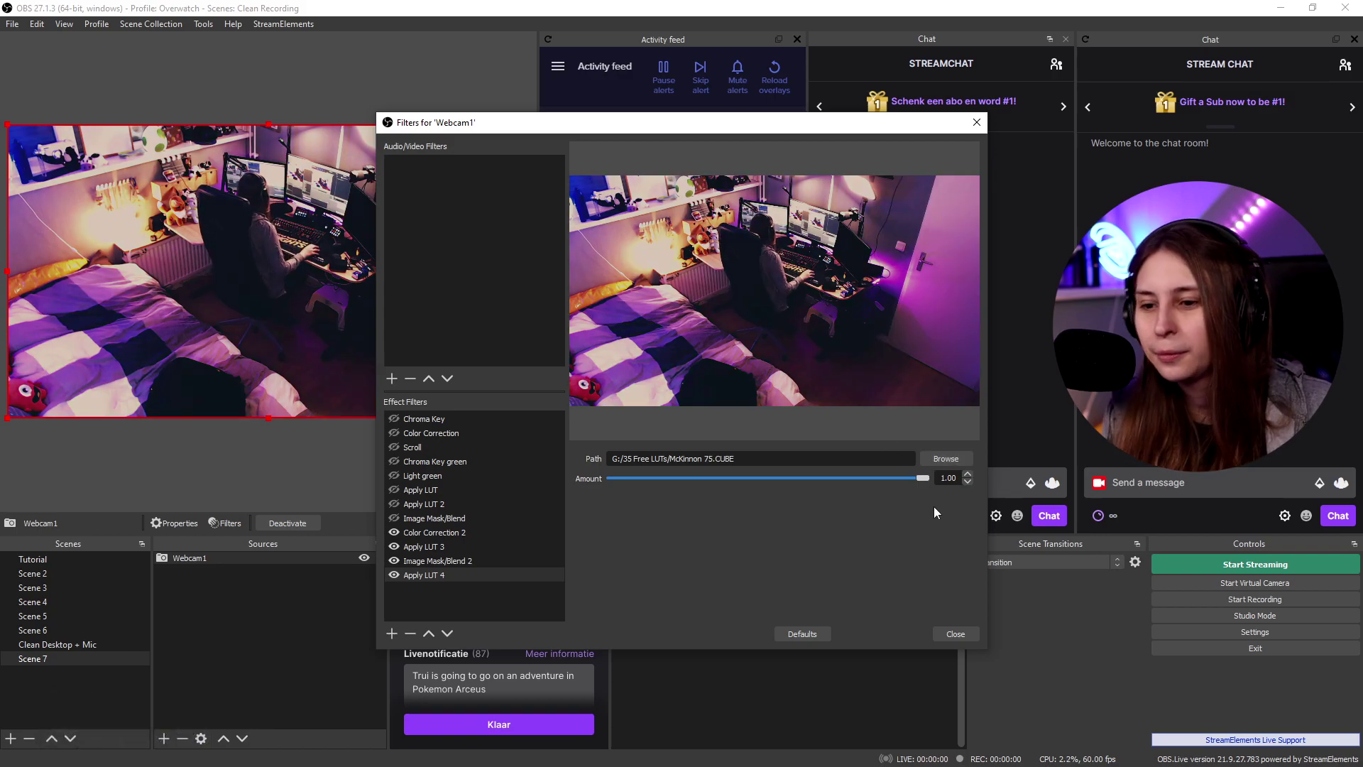
pyautogui.moveTo(924, 477); pyautogui.dragTo(738, 517)
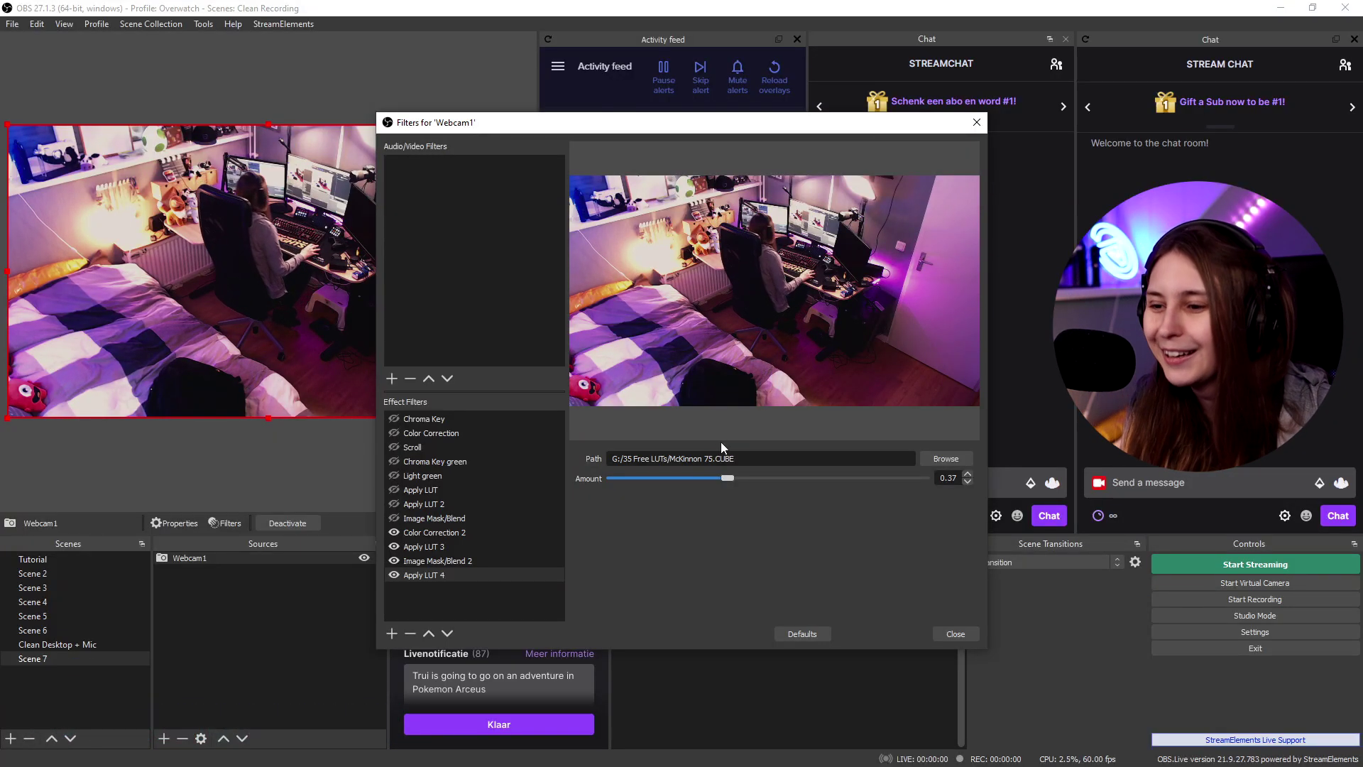
pyautogui.moveTo(731, 483)
pyautogui.mouseDown()
pyautogui.moveTo(999, 486)
pyautogui.moveTo(718, 490)
pyautogui.mouseUp()
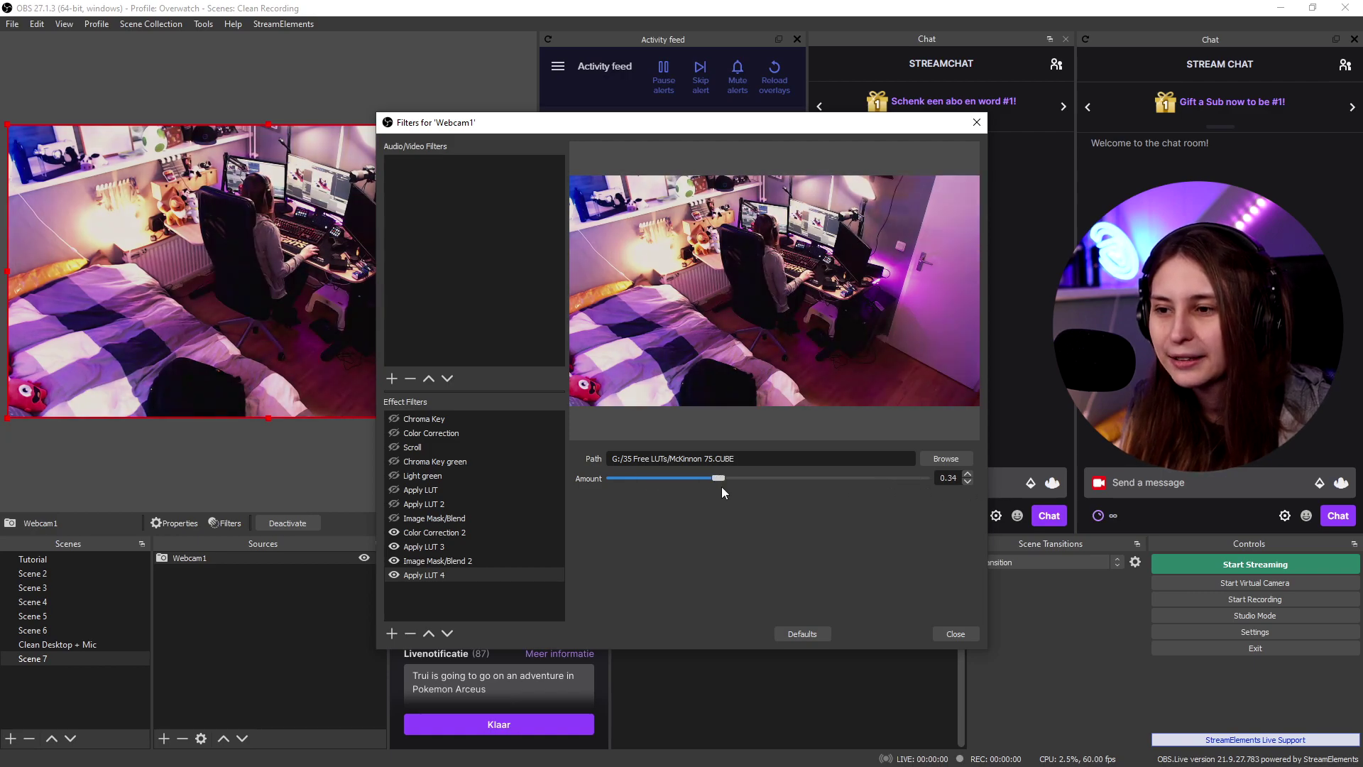